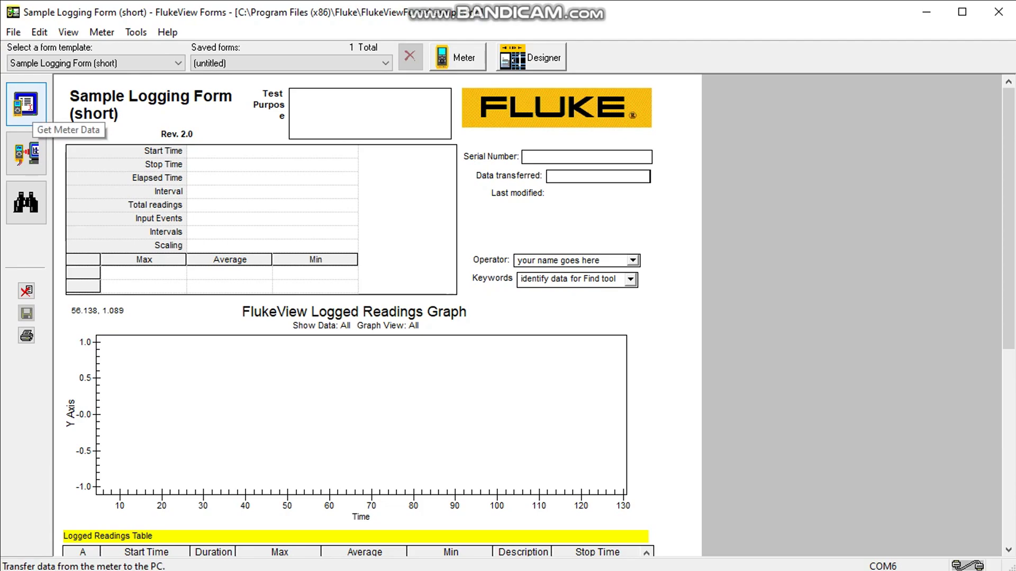
Download the meter's logged sessions and export the Battery 8 session as Battery 8.csv.
left_click(29, 112)
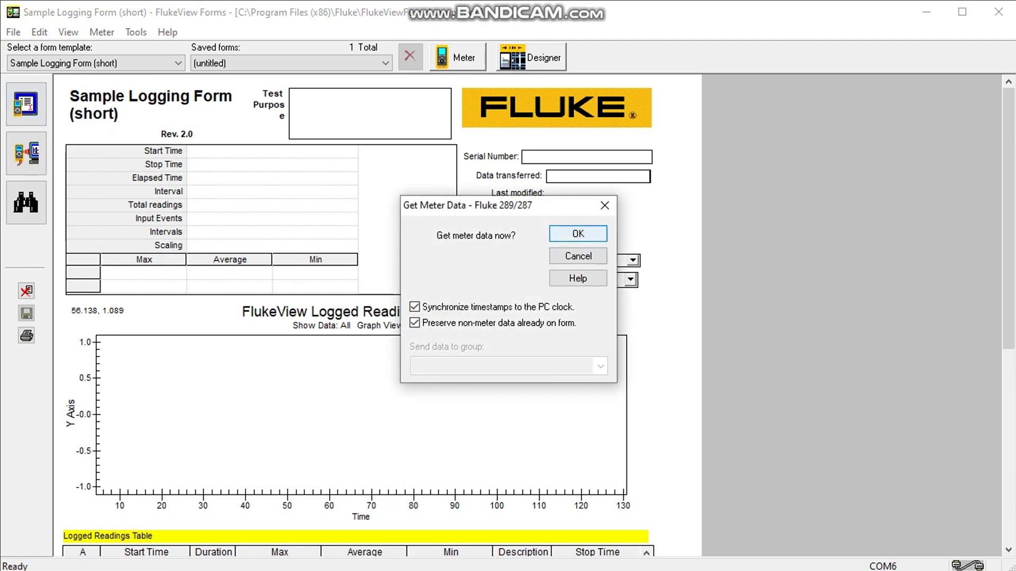
left_click(578, 233)
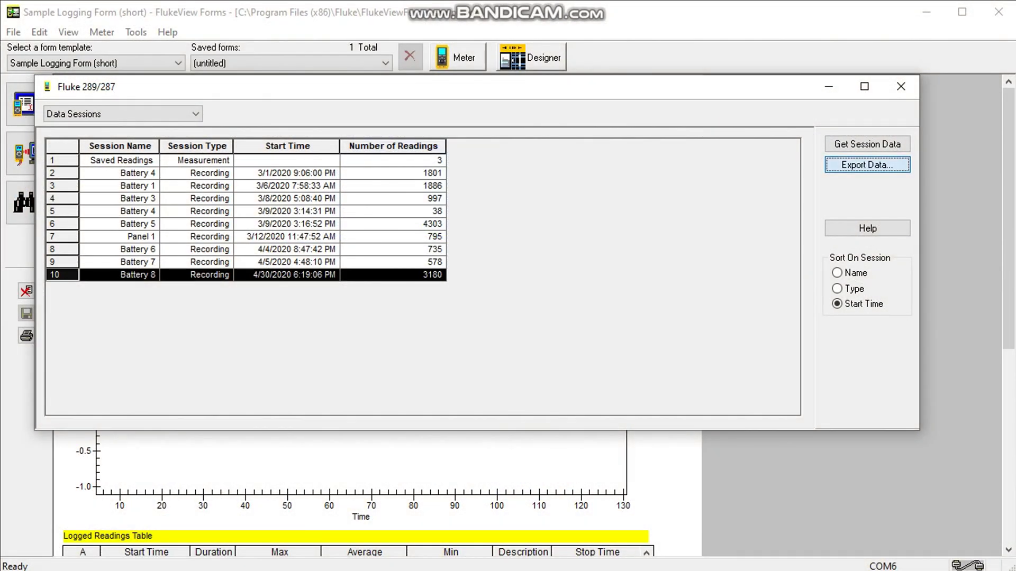
key("Return")
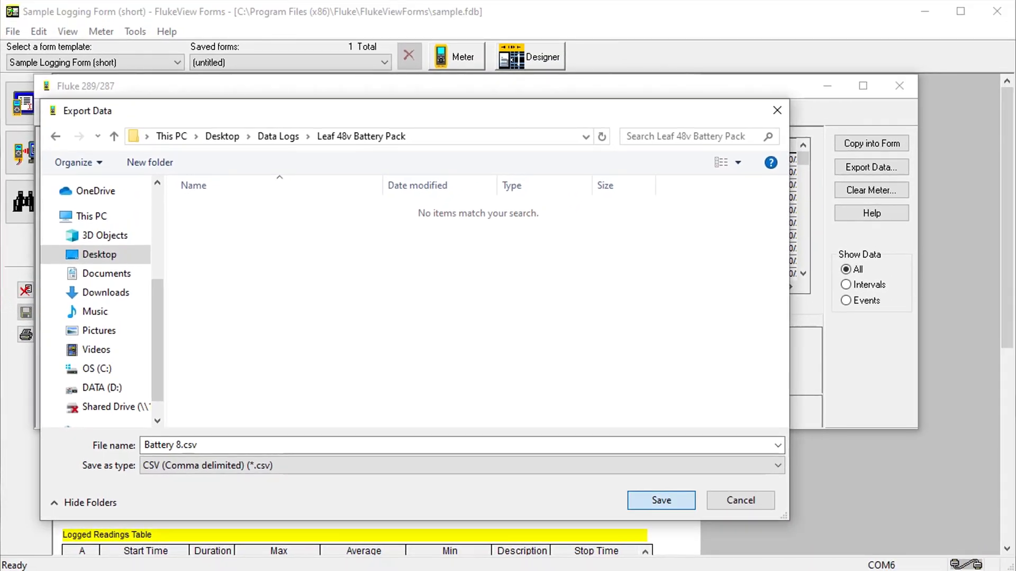
key("Return")
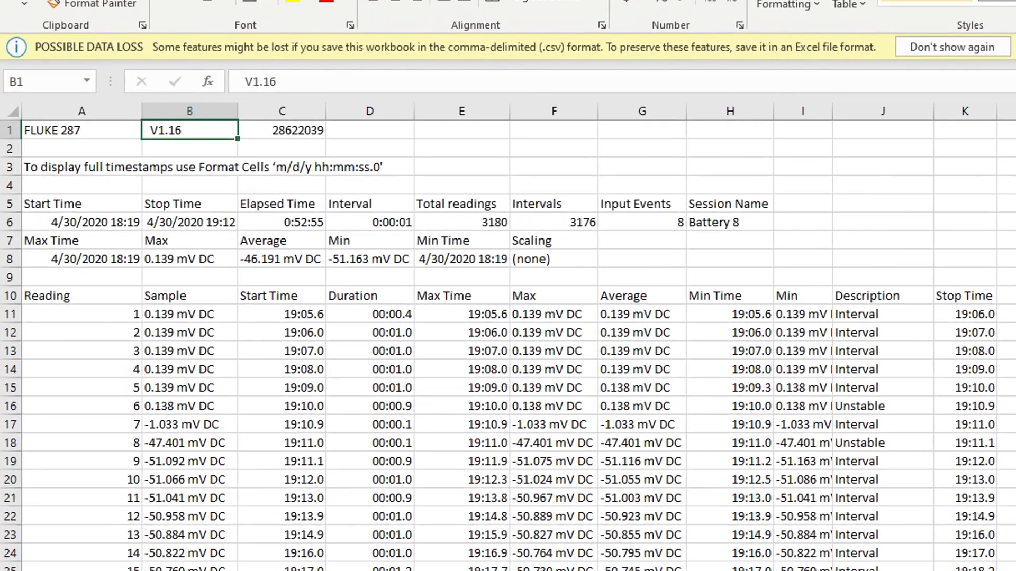
left_click(128, 226)
left_click(168, 209)
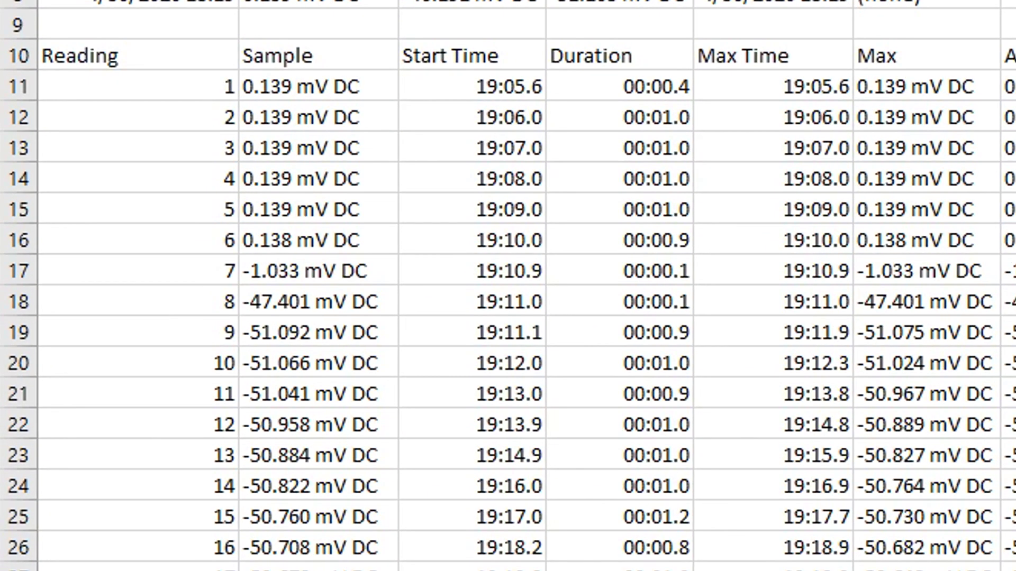
left_click(190, 374)
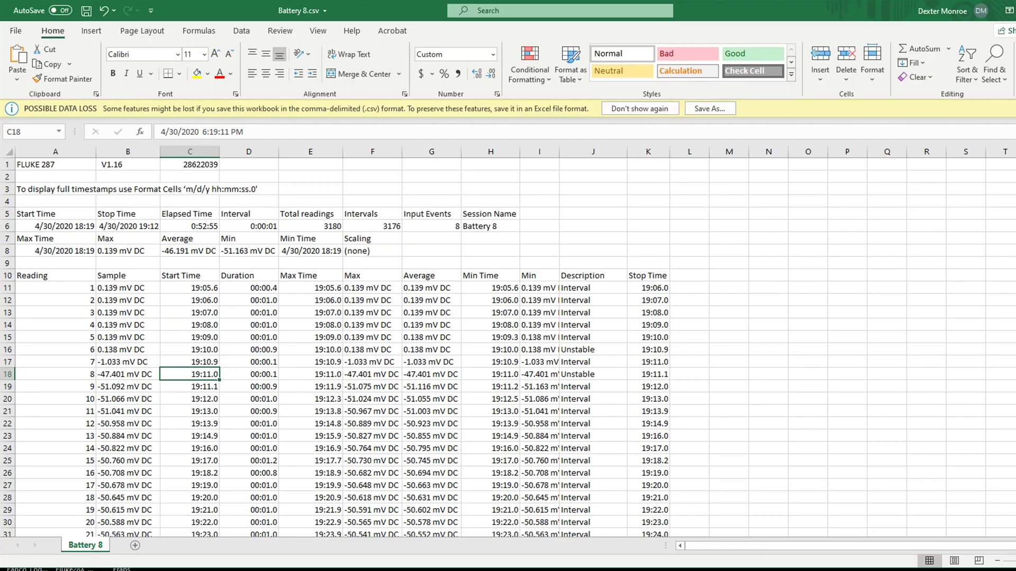
Copy the 19:11.0 first discharge time into N12.
key("ctrl+c")
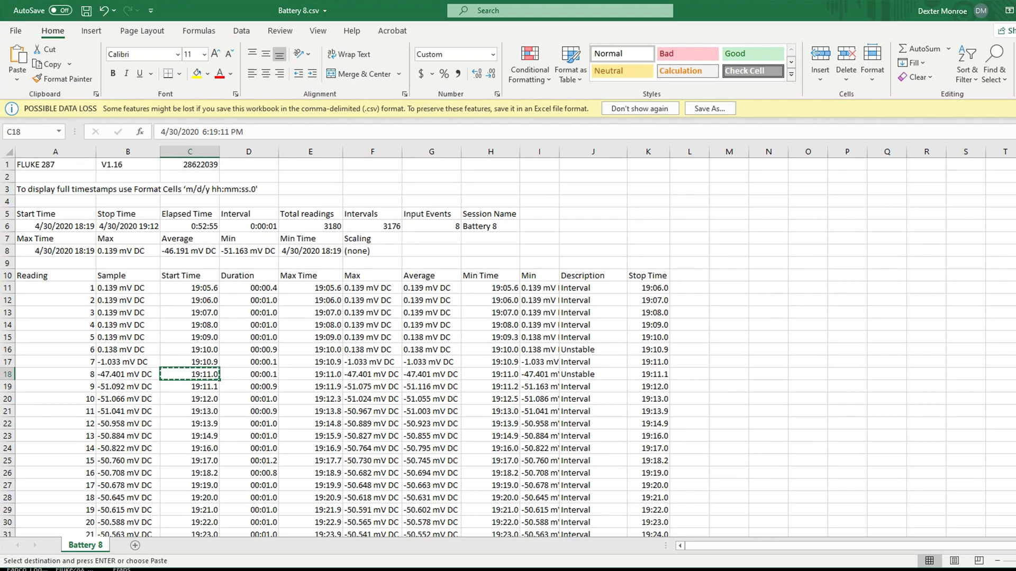
left_click(769, 300)
key("ctrl+v")
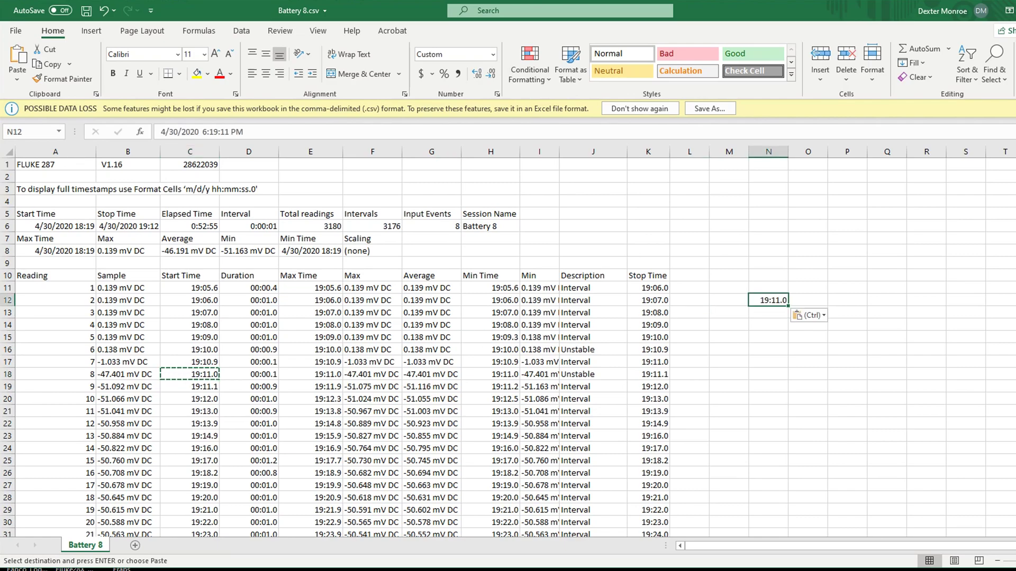
Put the last discharge time 11:38.0 in N13, then open Format Cells for N12:N13.
scroll(508, 343, "down", 15)
scroll(337, 349, "down", 20)
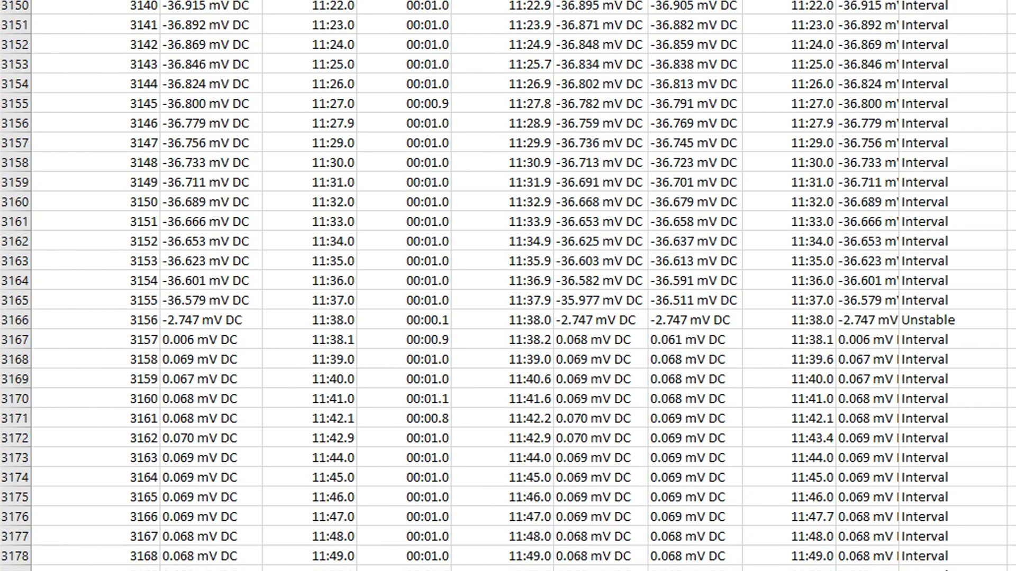
left_click(600, 320)
left_click(695, 320)
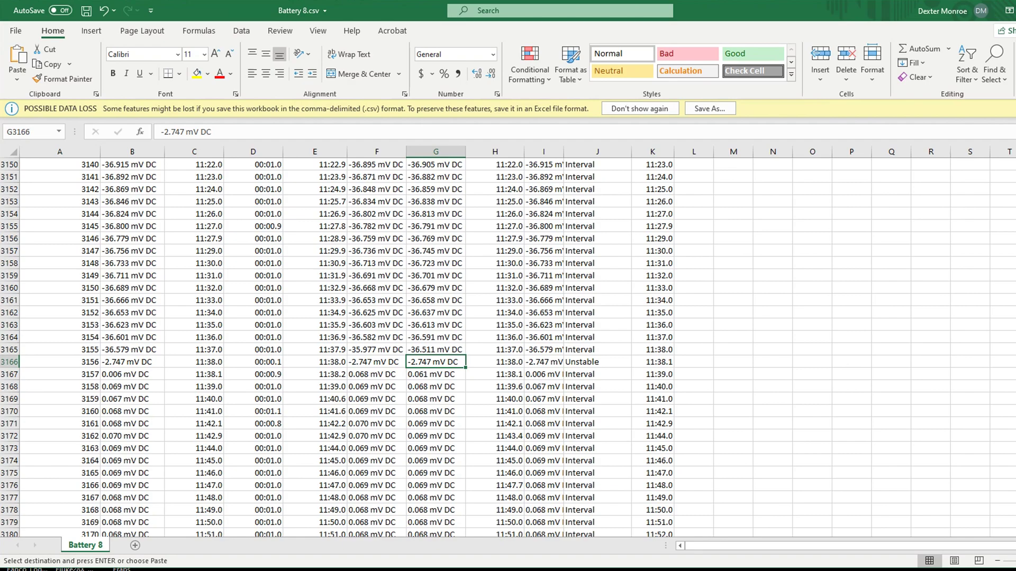
left_click(194, 362)
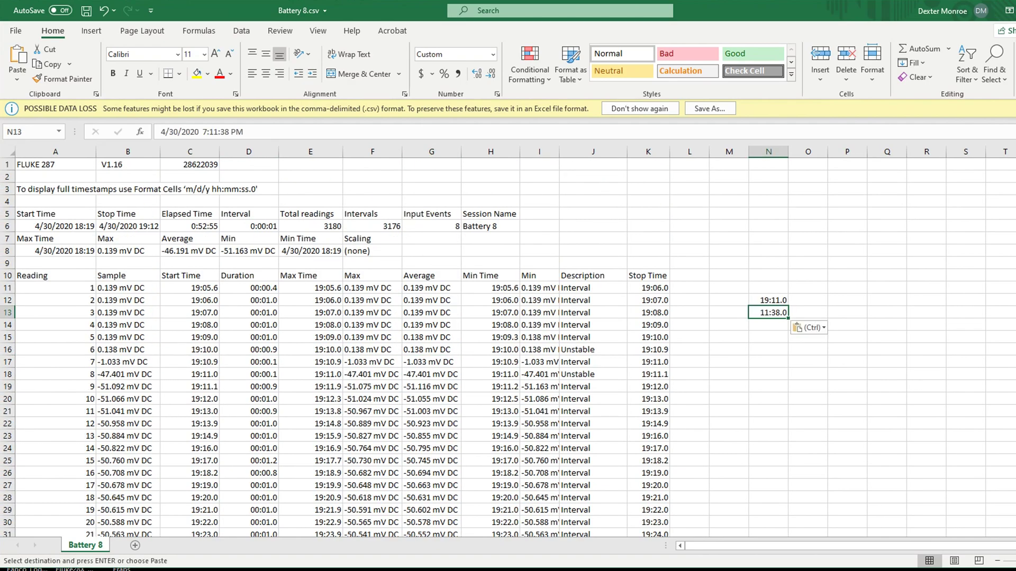
right_click(803, 207)
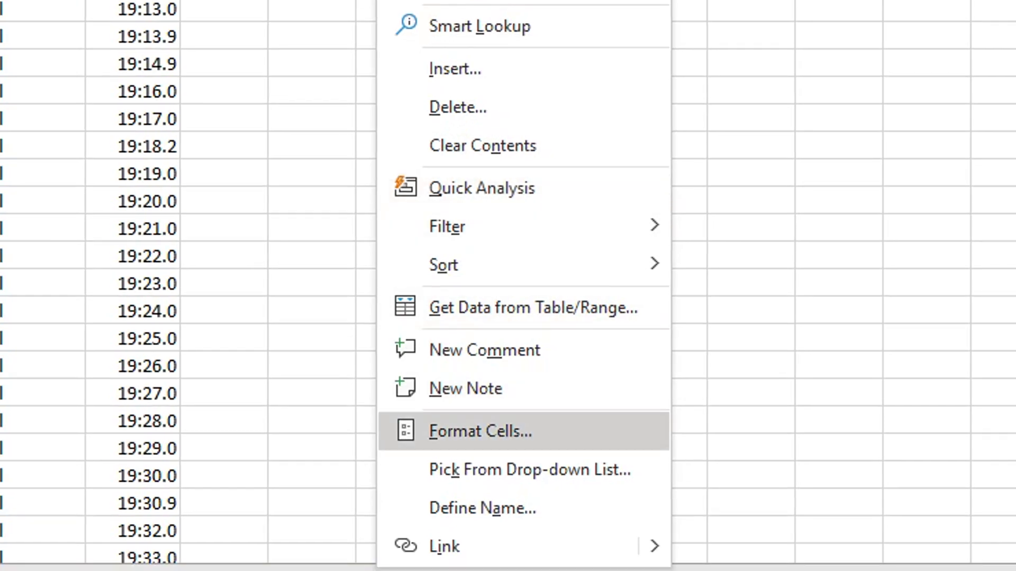
left_click(481, 432)
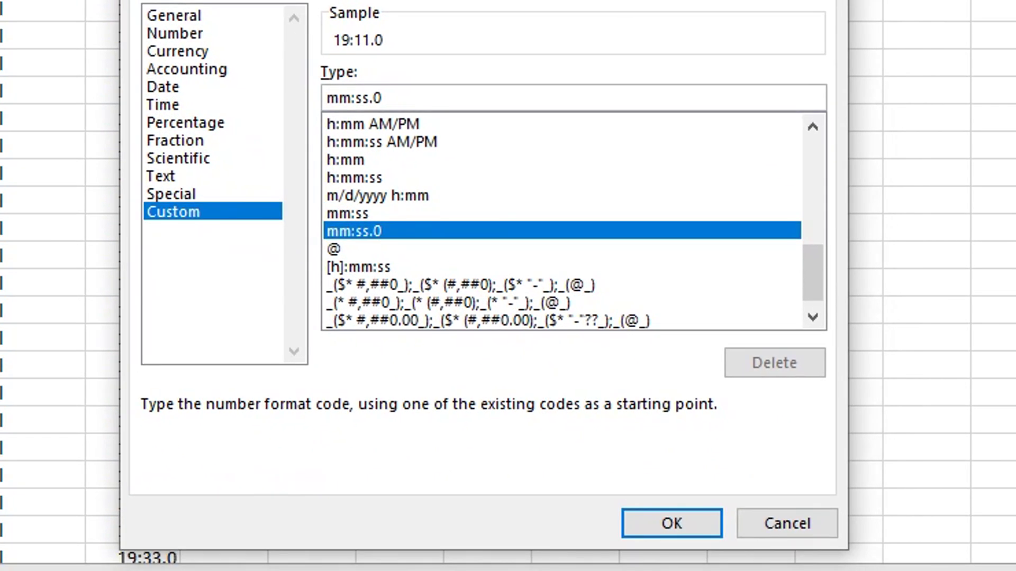
Format N12:N13 as hours, minutes and seconds, showing 18:19:11 and 19:11:38.
scroll(561, 222, "up", 3)
scroll(561, 222, "down", 3)
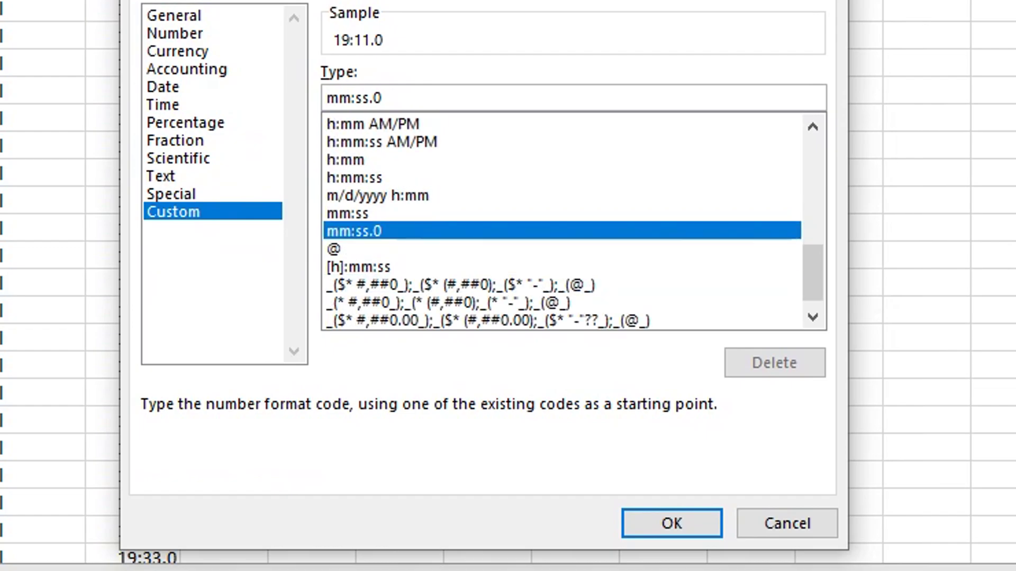
left_click(354, 178)
key("Return")
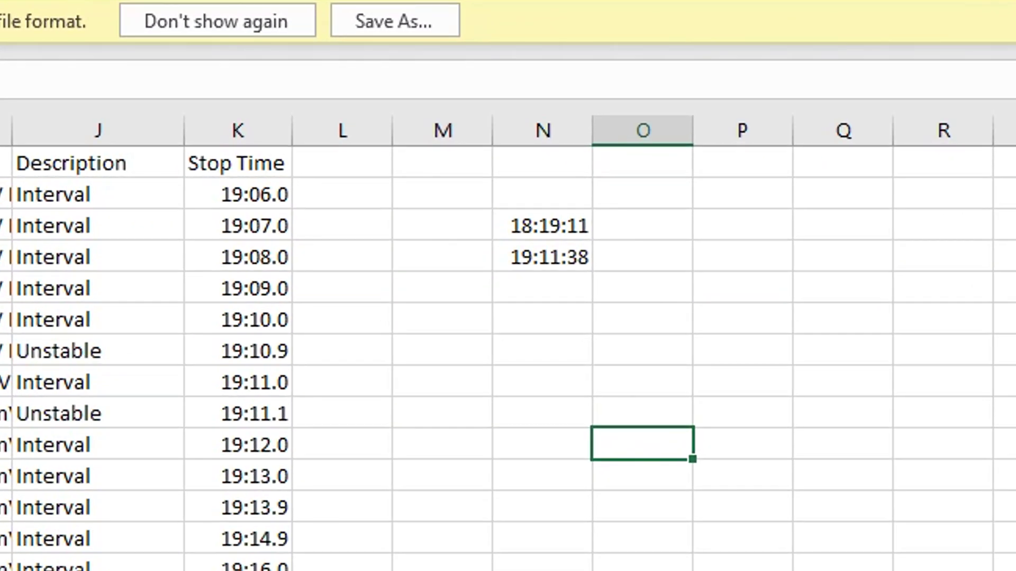
left_click(542, 256)
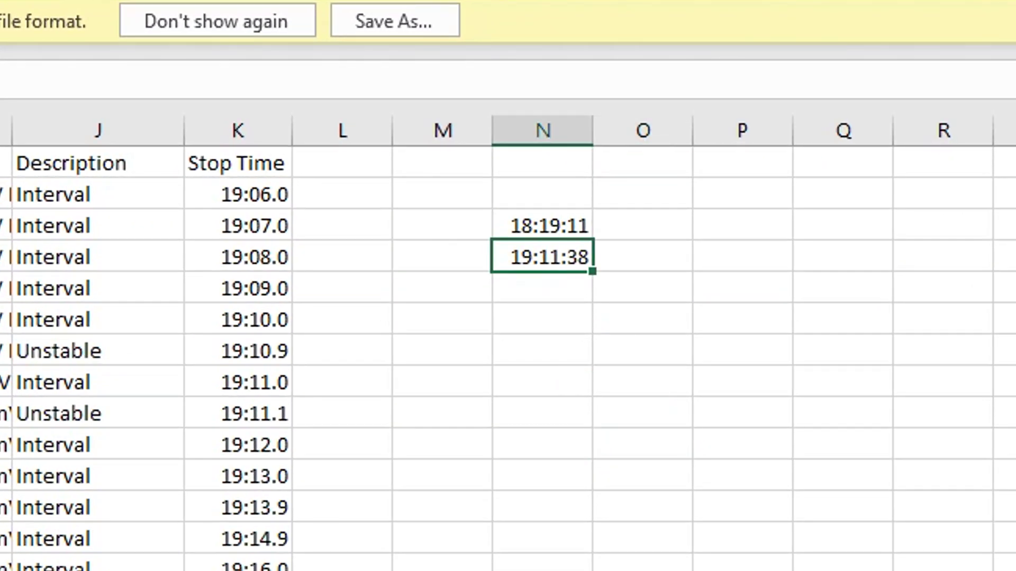
left_click(541, 225)
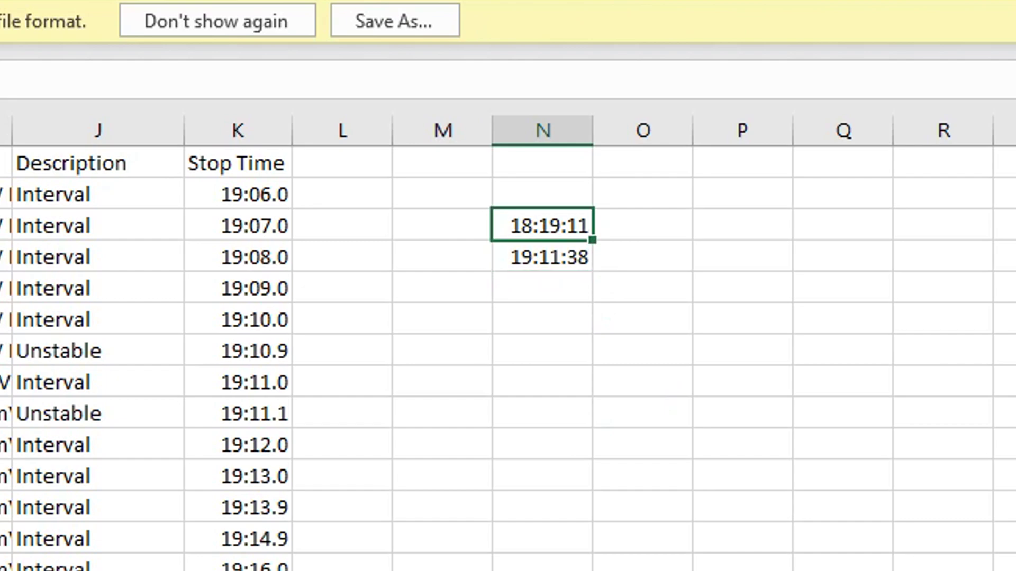
Enter =N13-N12 in N15 for the 0:52:27 duration, then begin =average( in P12.
left_click(543, 319)
type("=")
left_click(542, 257)
type("-")
left_click(542, 225)
key("Return")
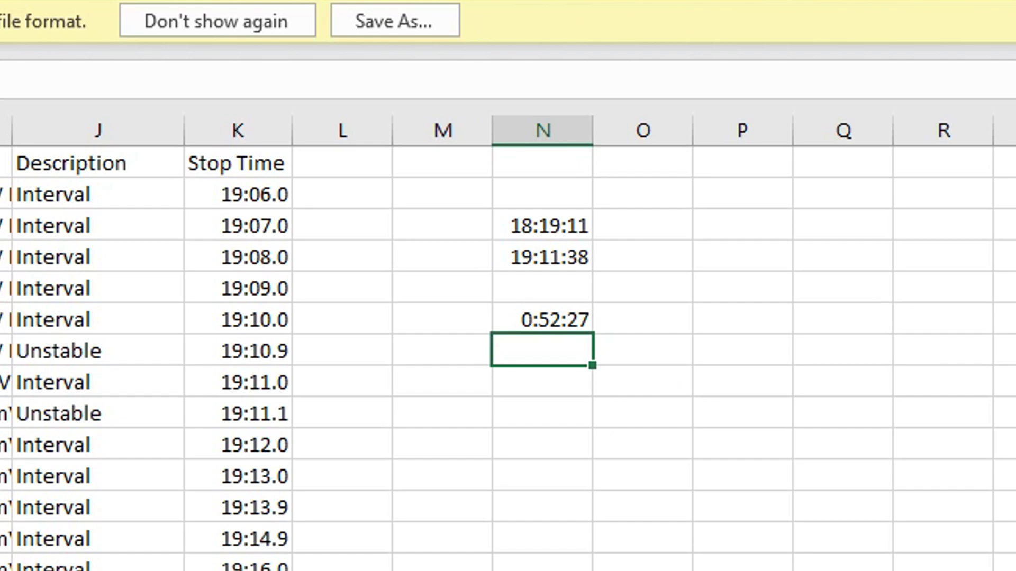
left_click(743, 226)
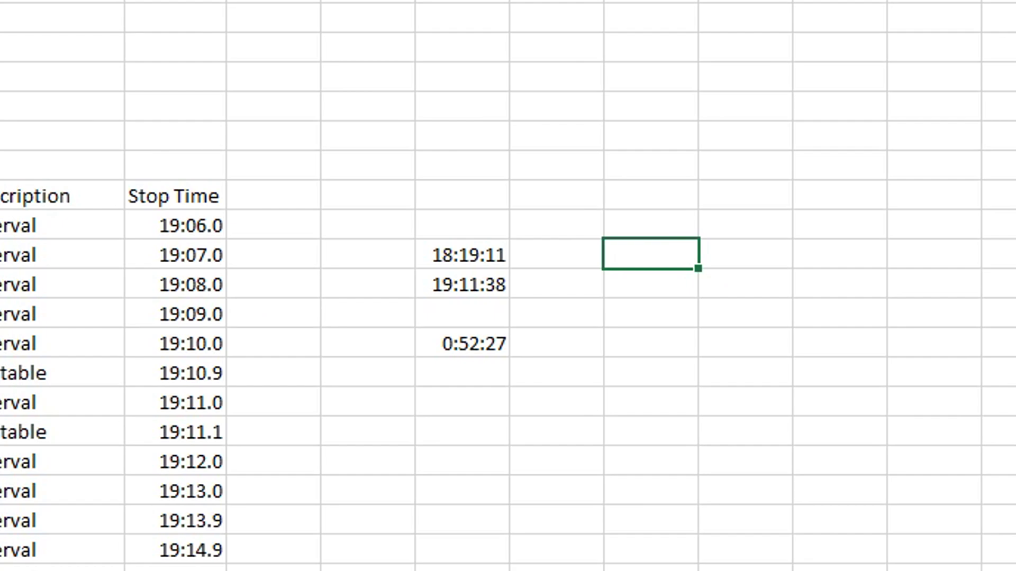
type("=average(")
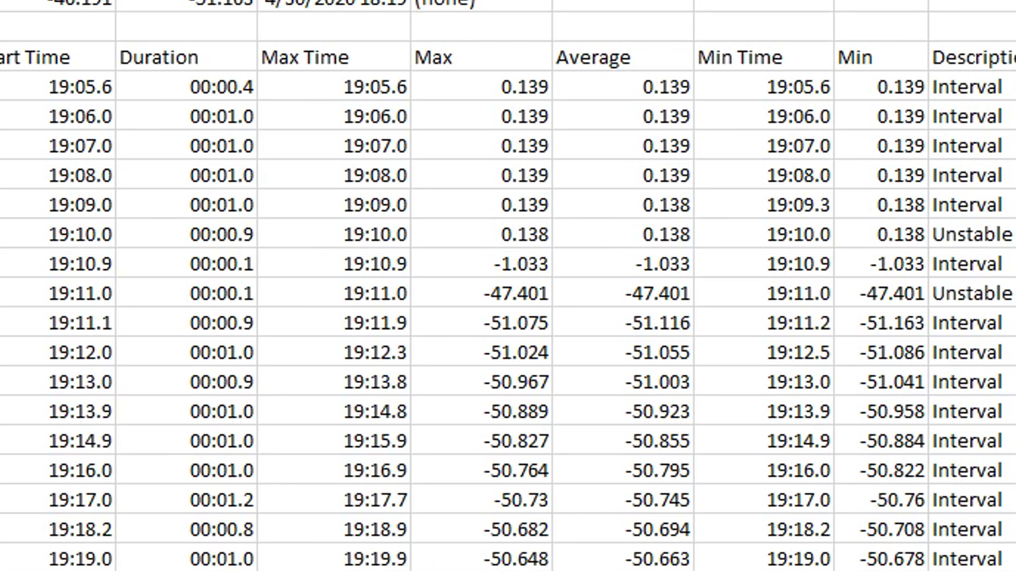
Average the Max readings from -47.401 to -35.977 (-46.6019), then type =52*60 below the duration.
left_click(482, 293)
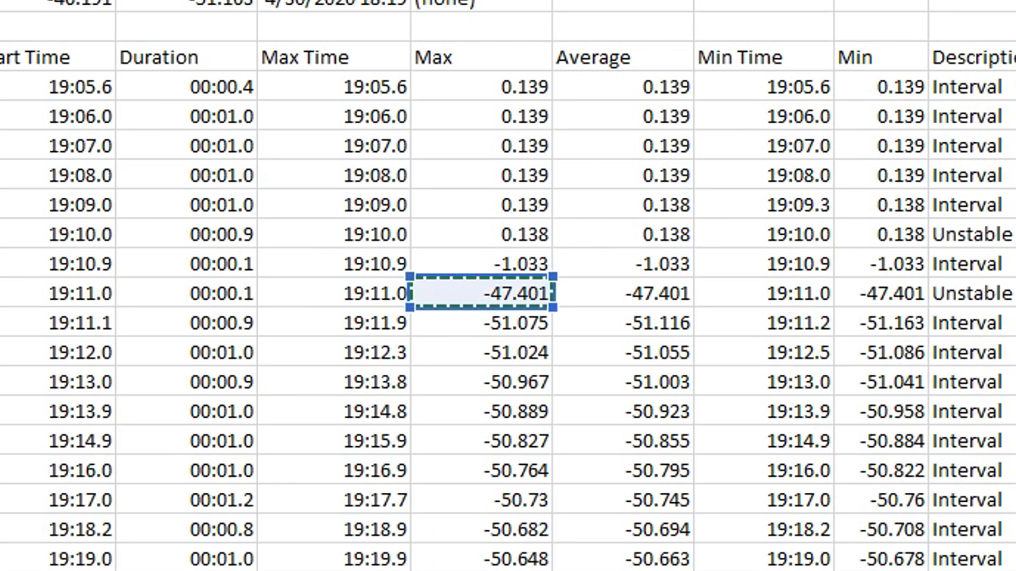
scroll(508, 286, "down", 6)
scroll(507, 286, "down", 20)
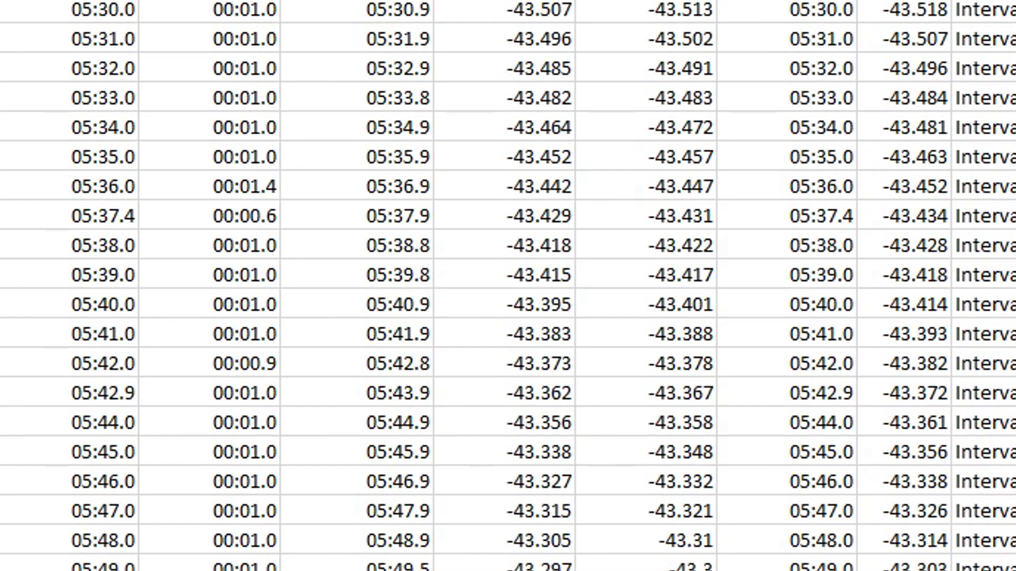
scroll(508, 286, "up", 20)
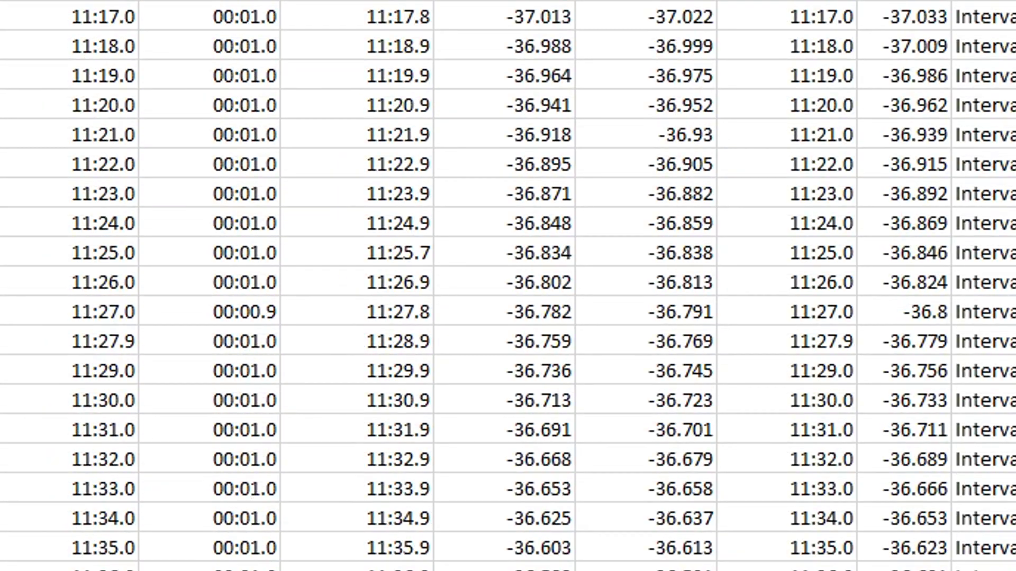
scroll(508, 286, "down", 15)
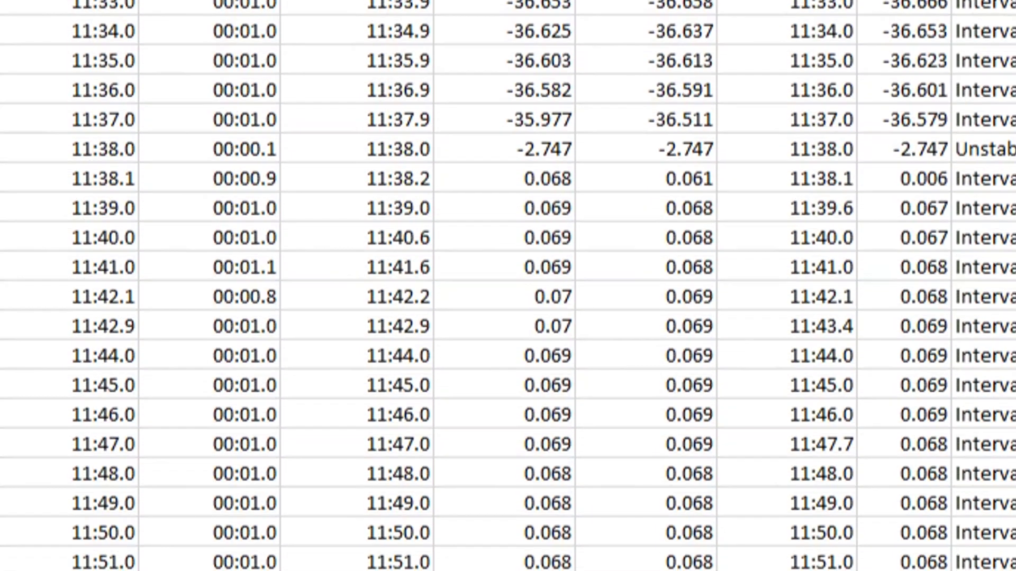
scroll(508, 285, "up", 2)
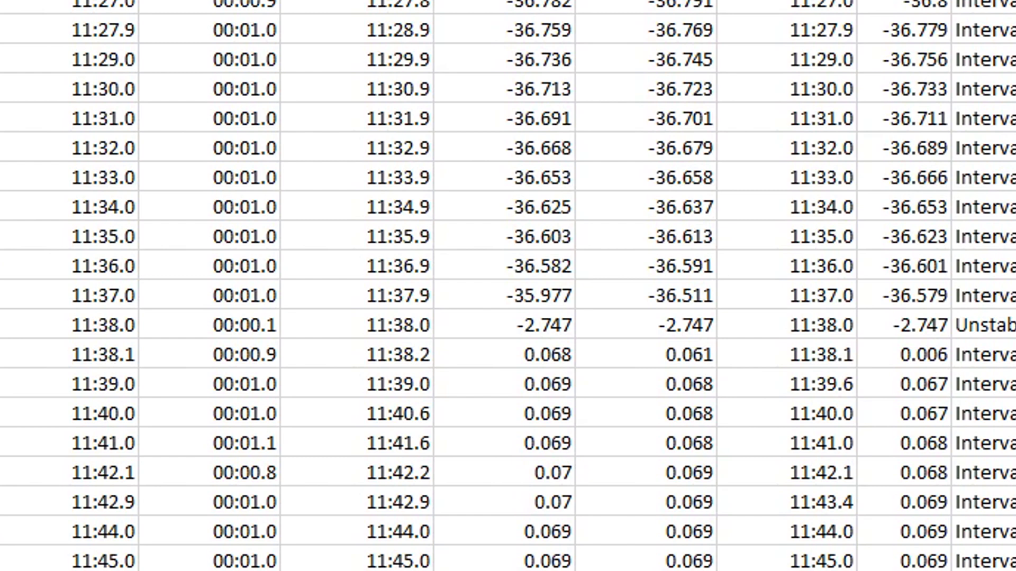
left_click(561, 299, "shift")
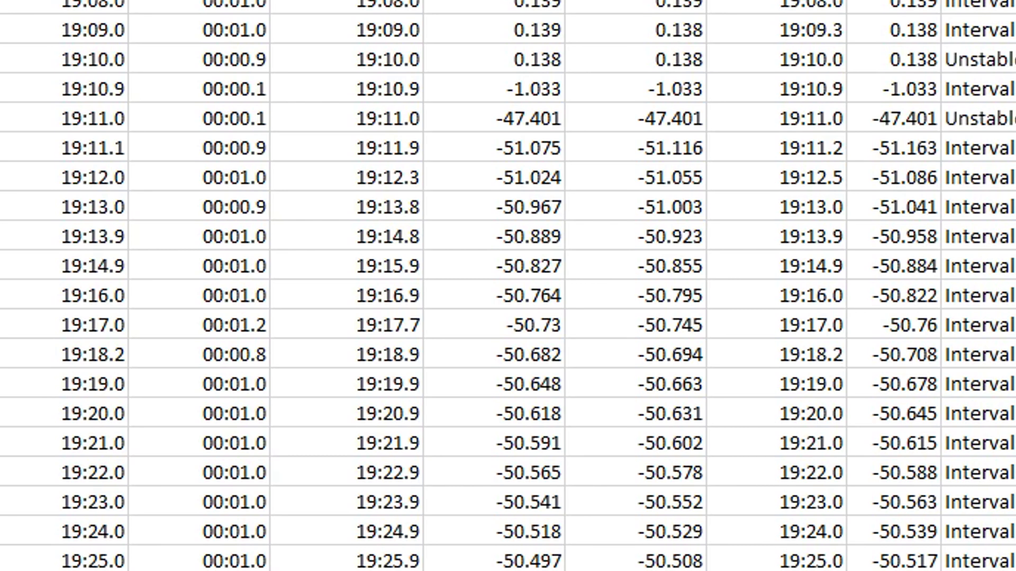
scroll(508, 286, "up", 4)
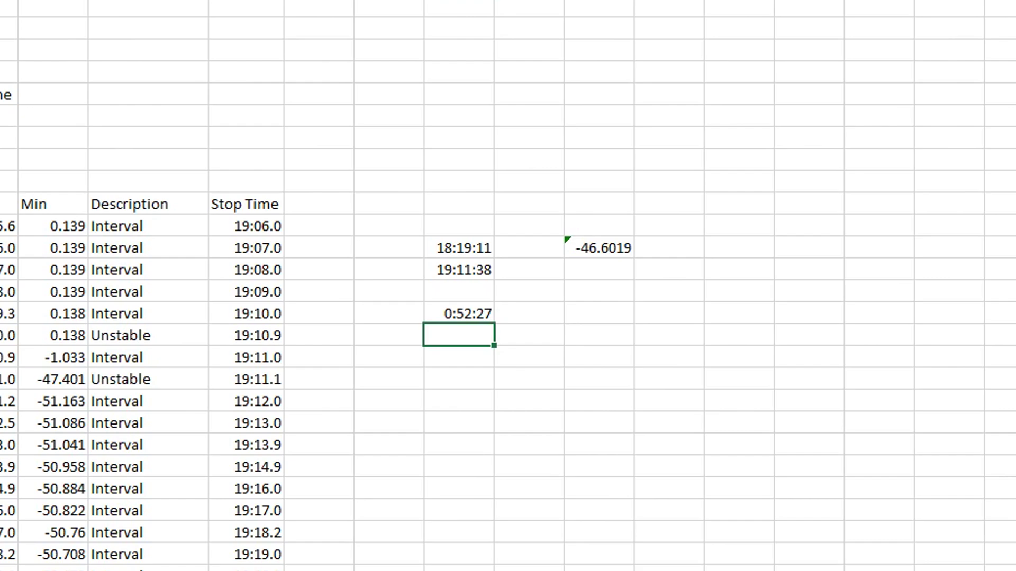
type("=52*60")
Compute 3147 seconds with =52*60 and =3120+27, then 0.874167 hours with =3147/3600.
key("Return")
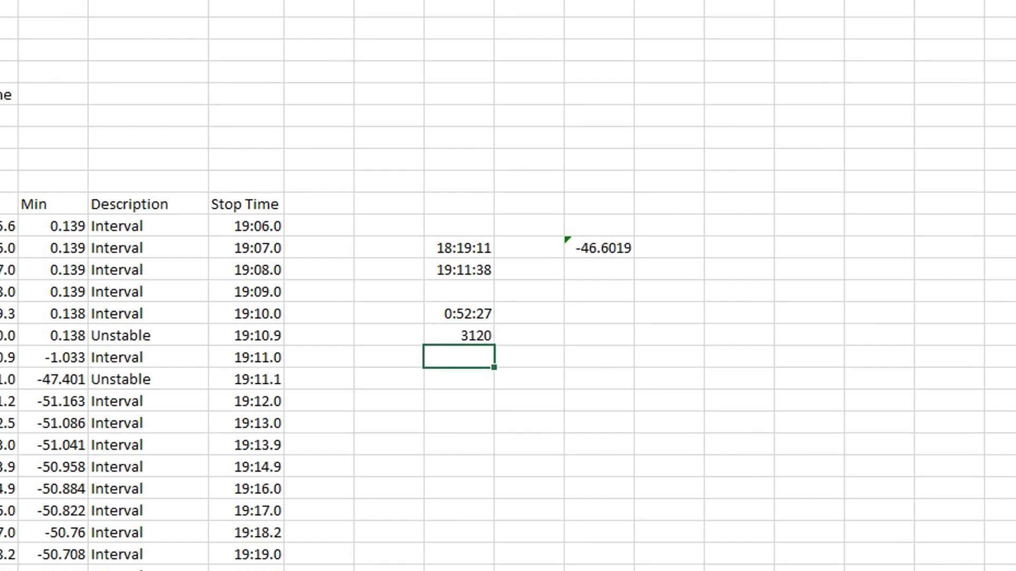
type("=3120+27")
key("Return")
left_click(458, 357)
left_click(459, 401)
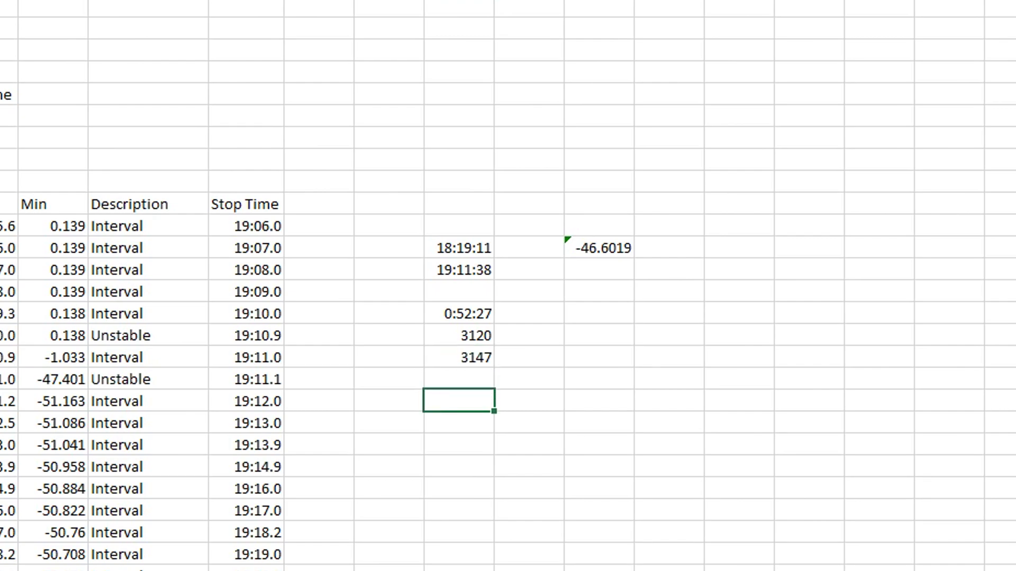
type("=3147/3600")
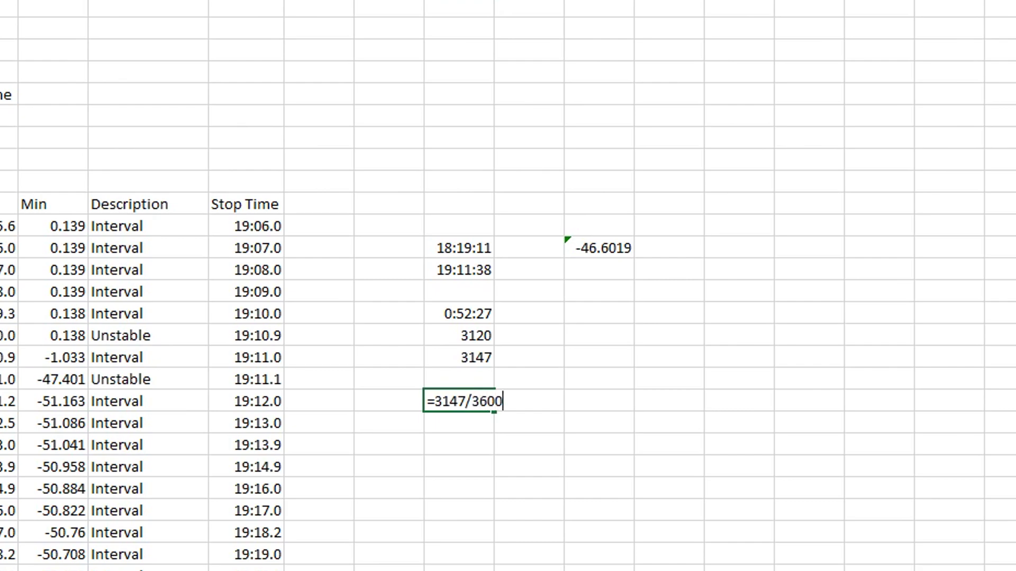
key("Return")
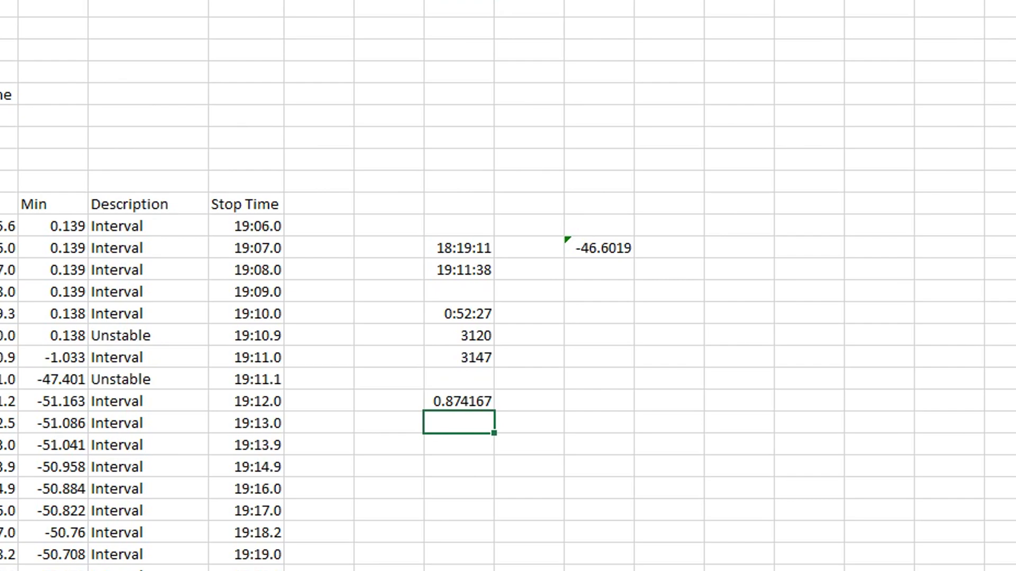
Enter =P12*N19 in P15, multiplying -46.6019 by 0.874167 to get -40.7378 amp-hours.
left_click(599, 313)
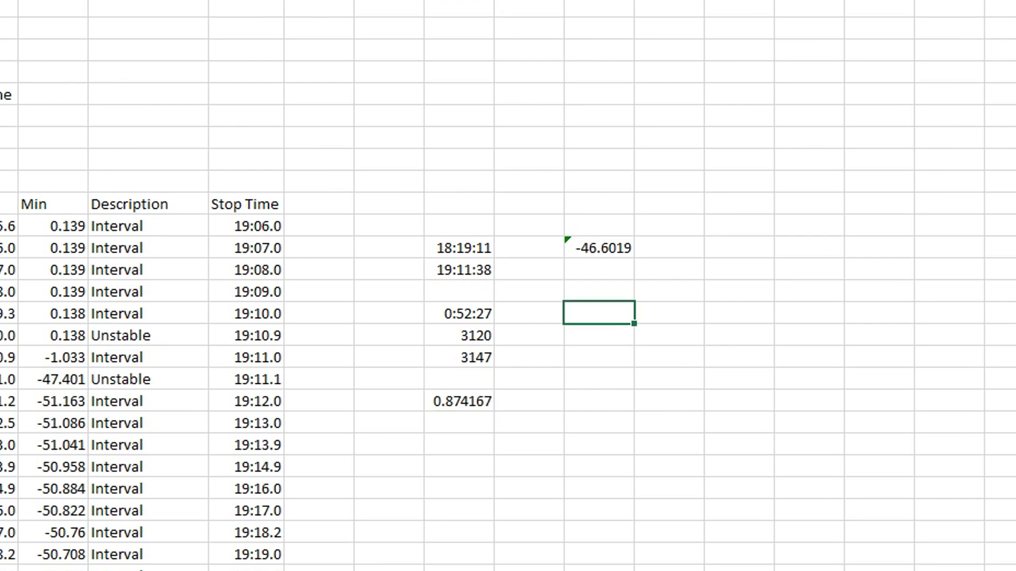
type("=")
left_click(599, 248)
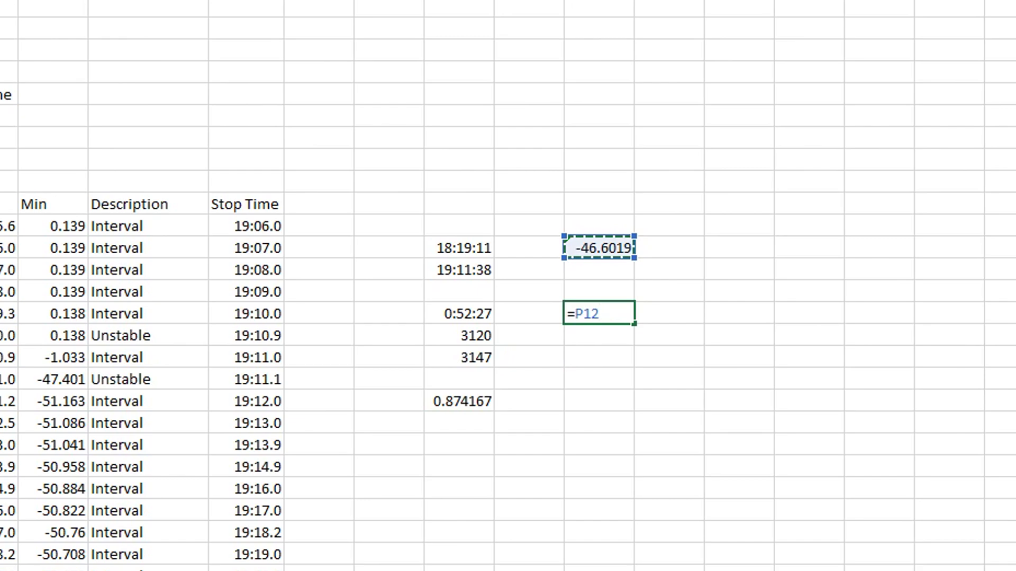
type("*")
left_click(462, 401)
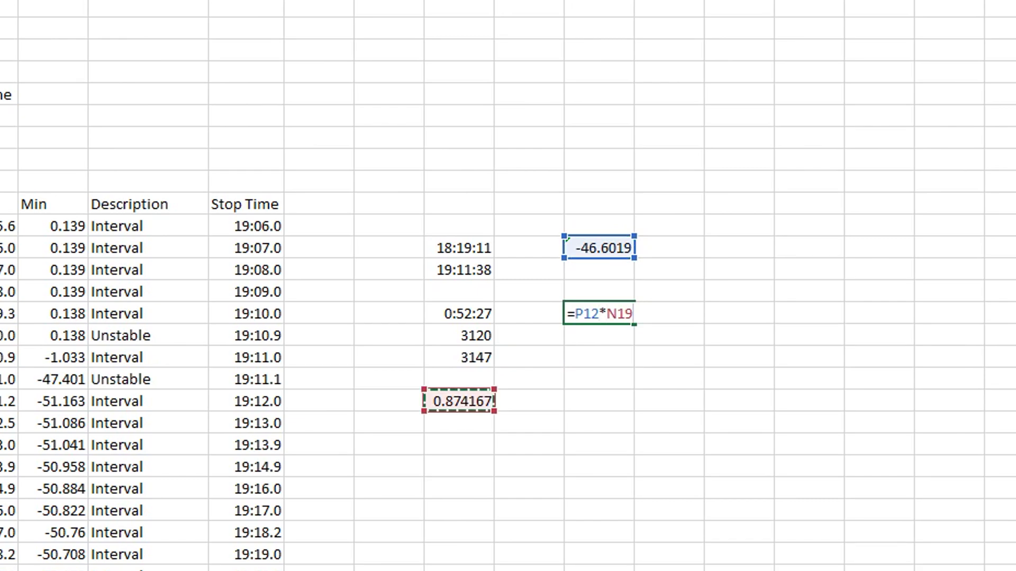
key("Return")
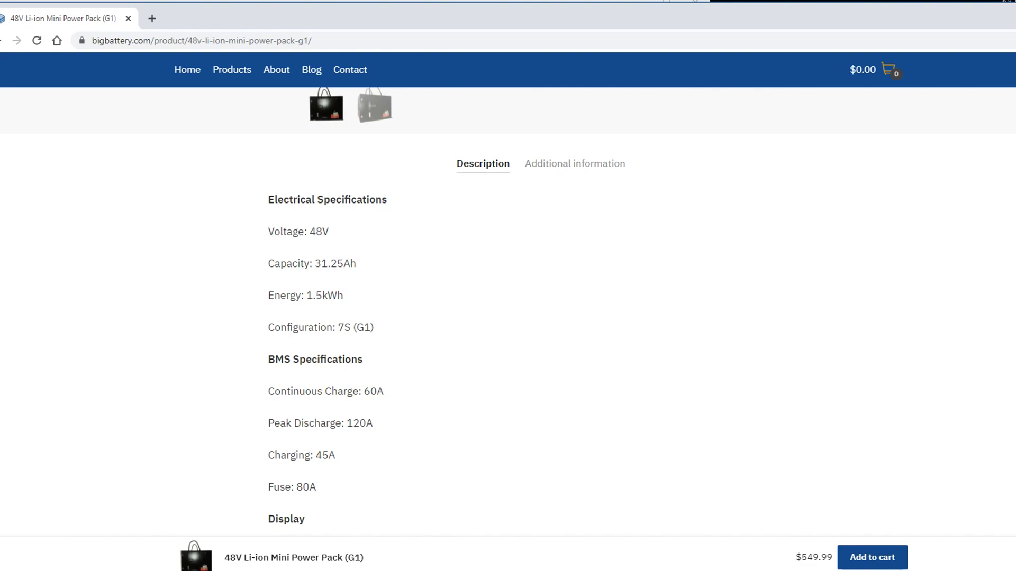
Switch from the product page back to the Battery 8.csv workbook.
key("alt+Tab")
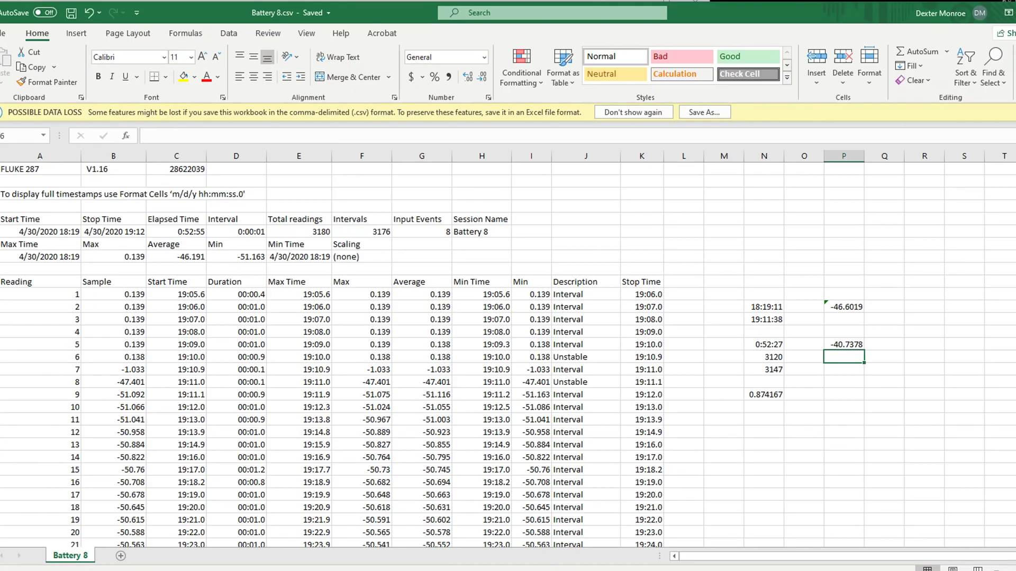